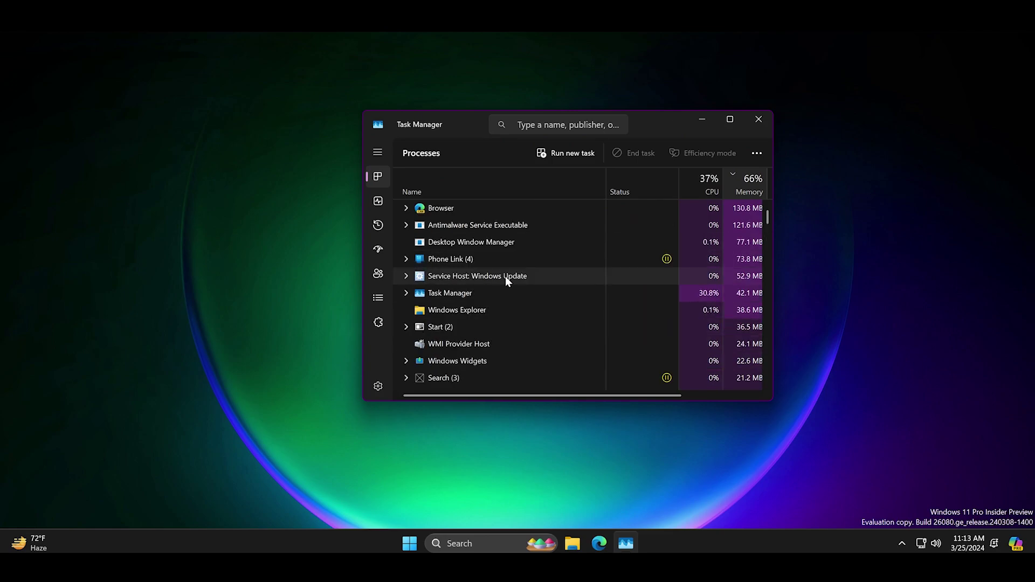
Step: Restart the Windows Explorer process
left_click(516, 276)
right_click(502, 312)
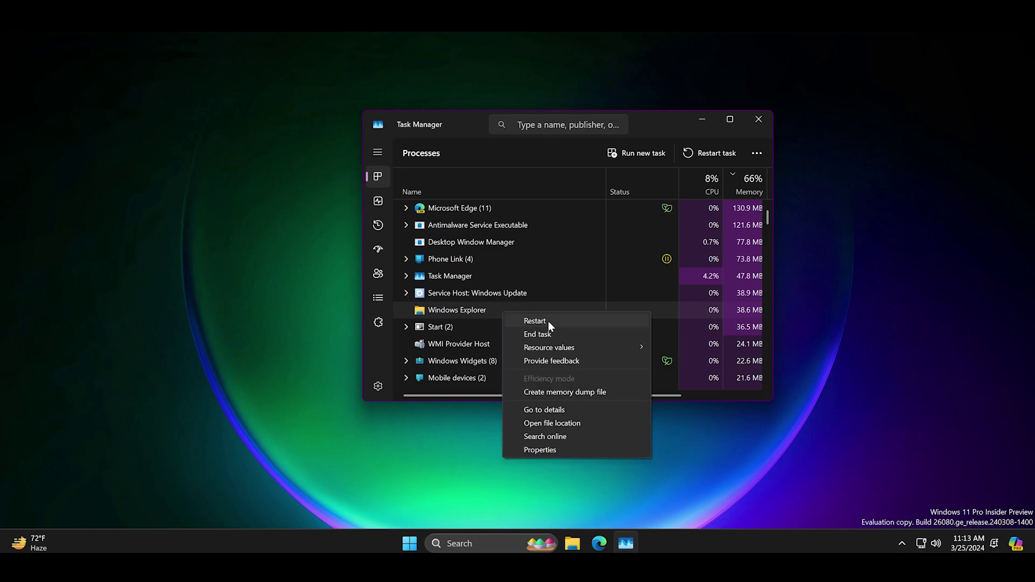
left_click(548, 322)
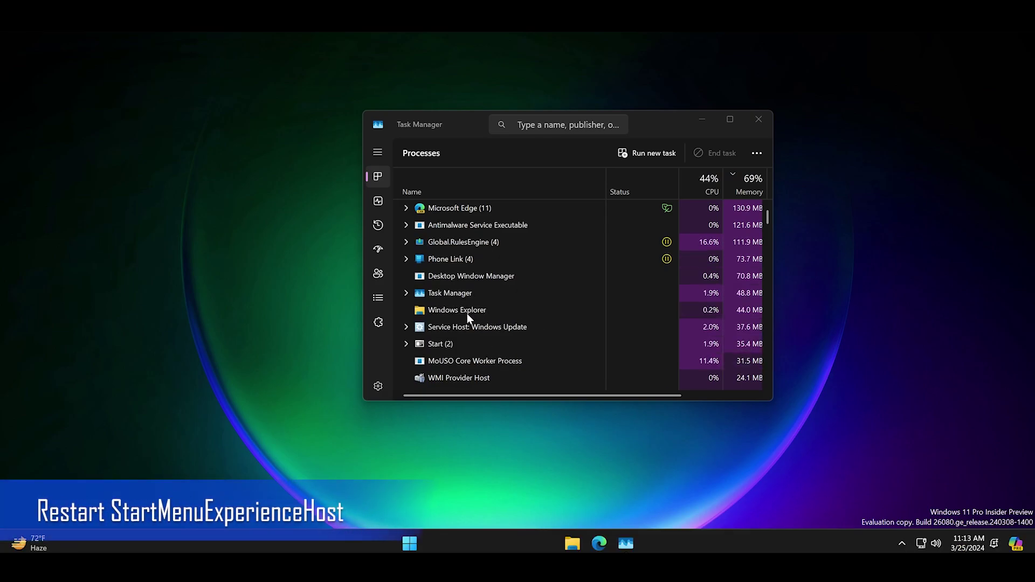
Step: Filter the detailed process list for "start", widen the name column, and end the StartMenuExperienceHost.exe process
left_click(378, 298)
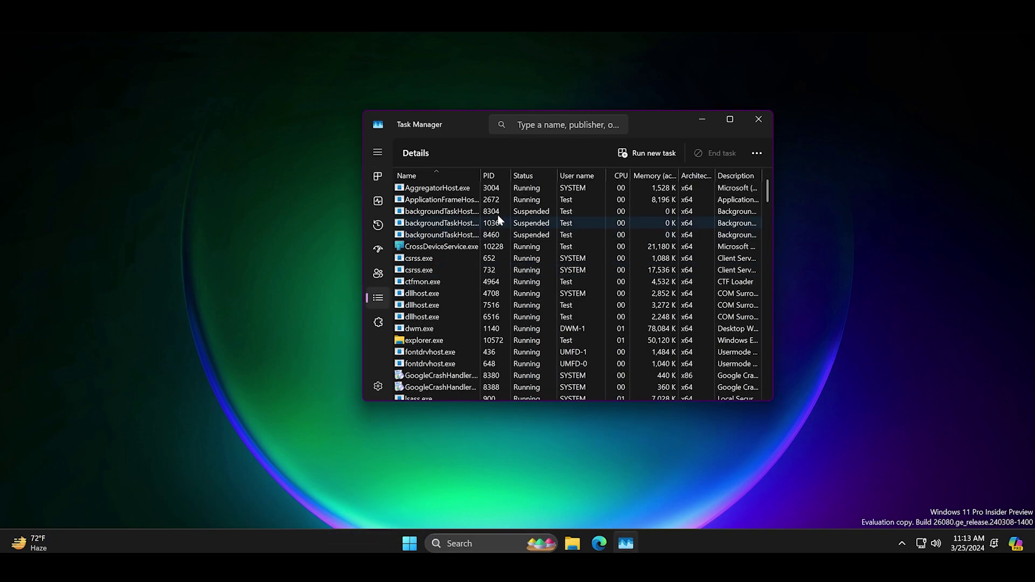
left_click(546, 131)
type("start")
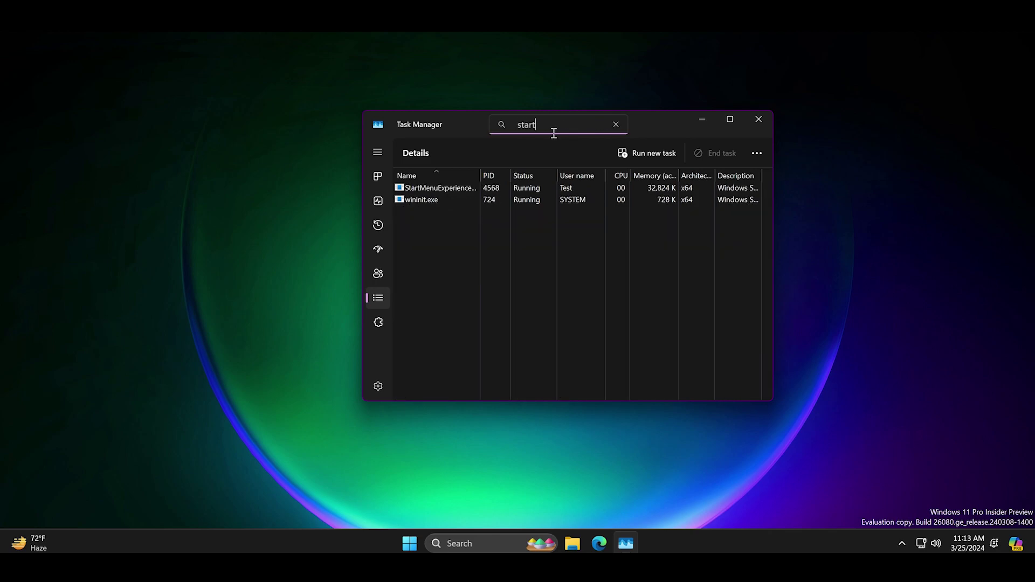
left_click_drag(484, 176, 547, 174)
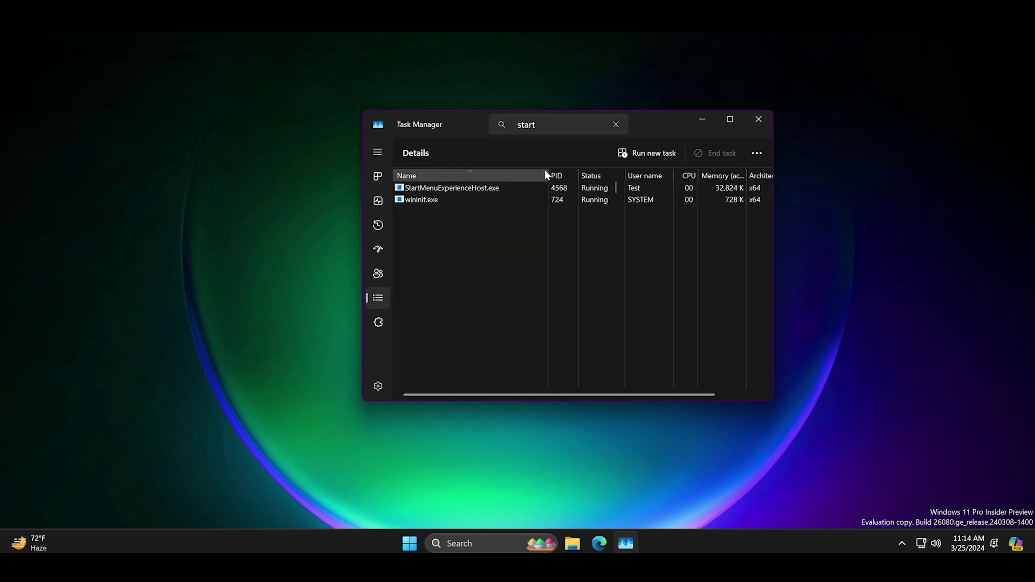
left_click(483, 189)
right_click(483, 190)
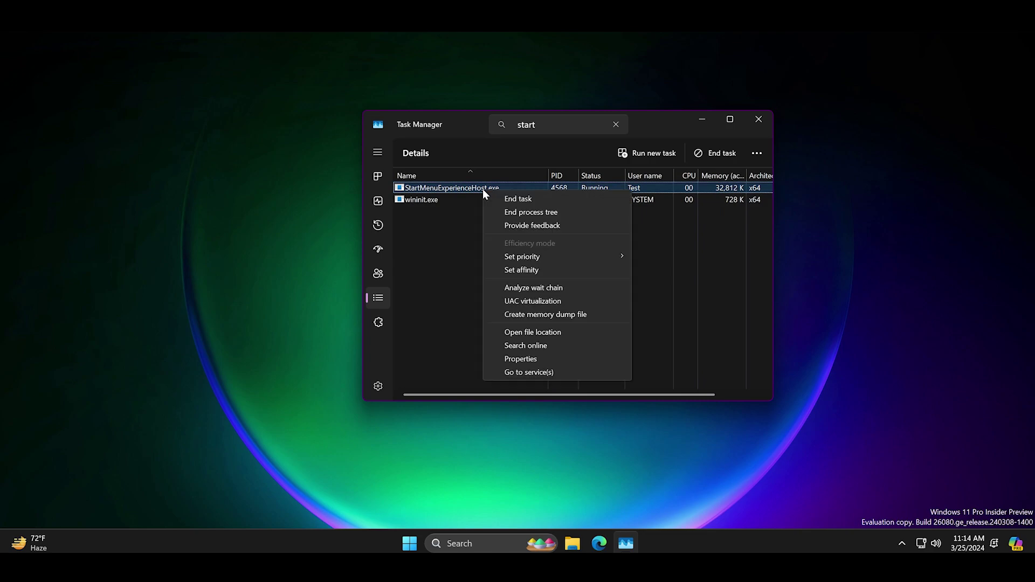
left_click(561, 201)
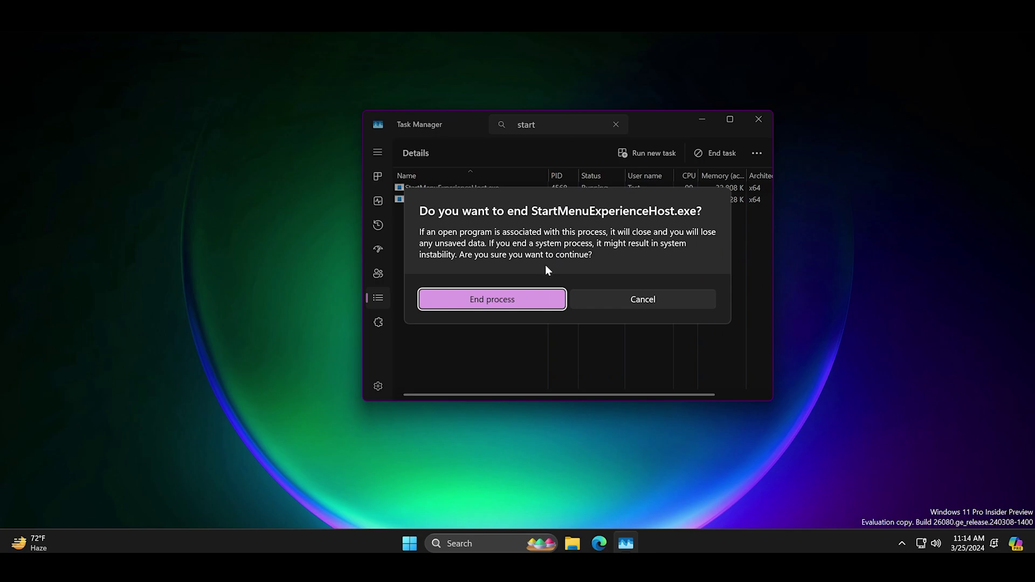
left_click(533, 305)
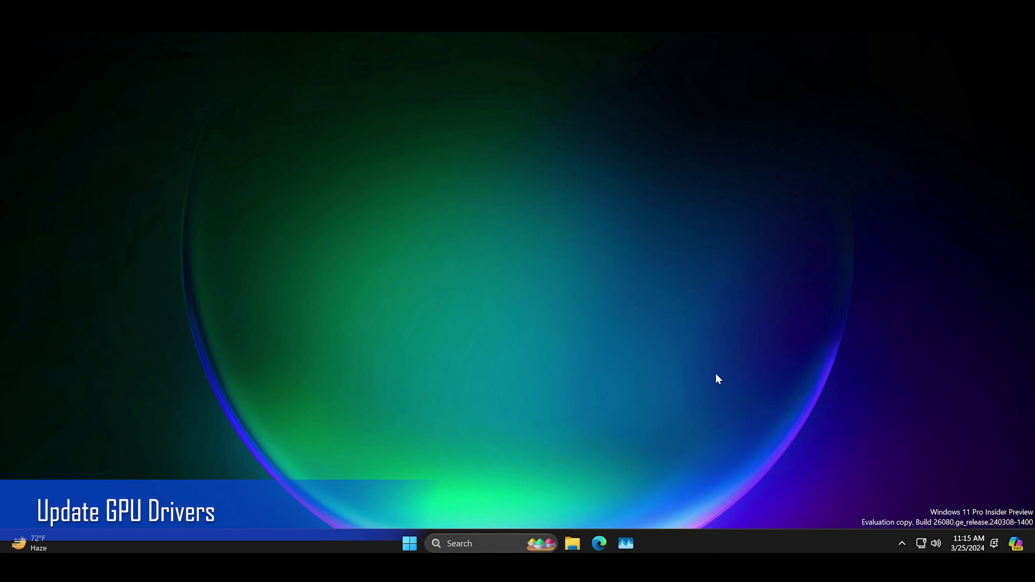
Step: Open Device Manager by running devmgmt.msc and move its window to the middle of the desktop
key("super+r")
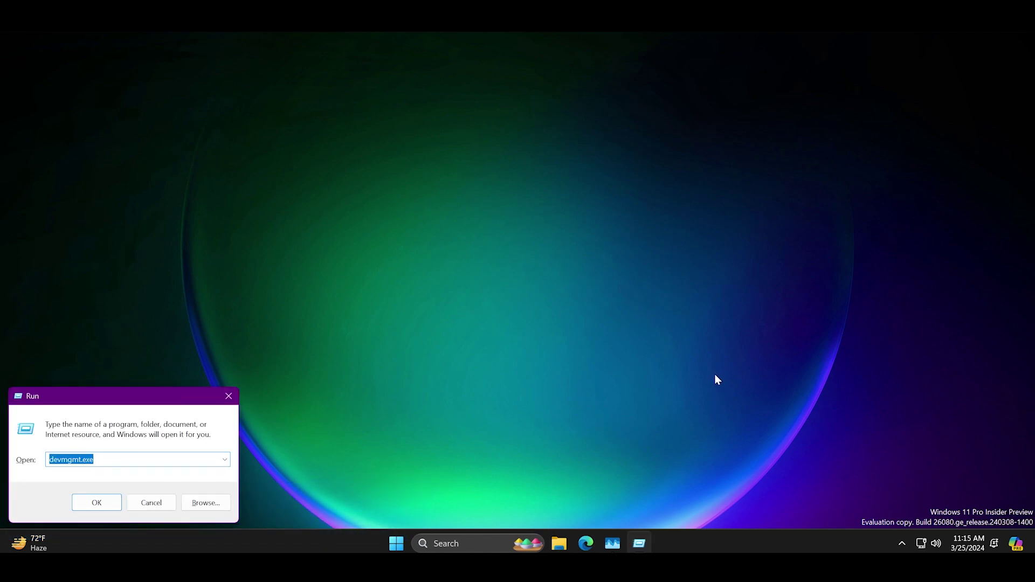
left_click_drag(197, 399, 595, 260)
left_click(537, 323)
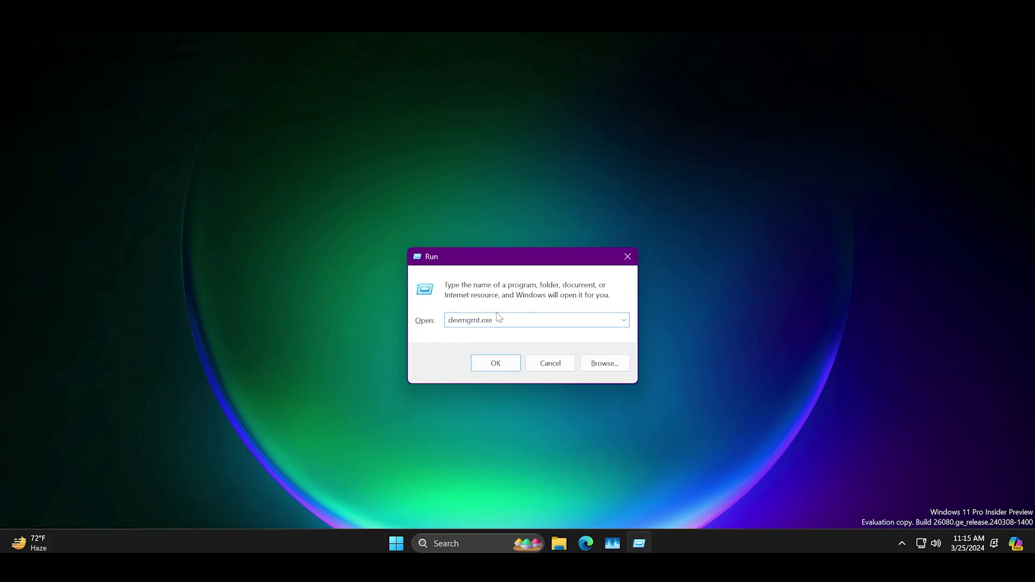
left_click_drag(478, 325, 511, 322)
type("t.msc")
key("Return")
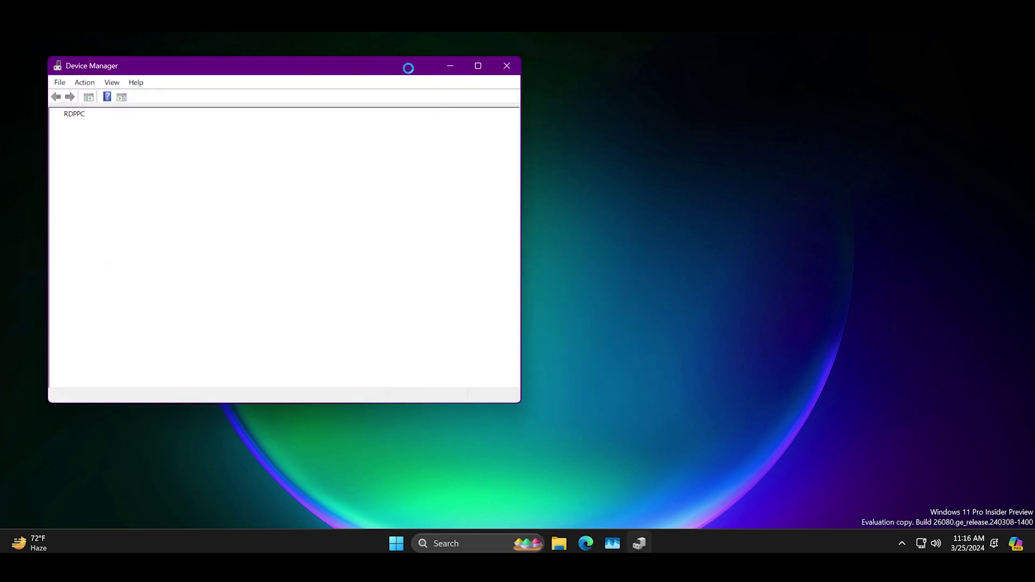
left_click_drag(390, 64, 618, 79)
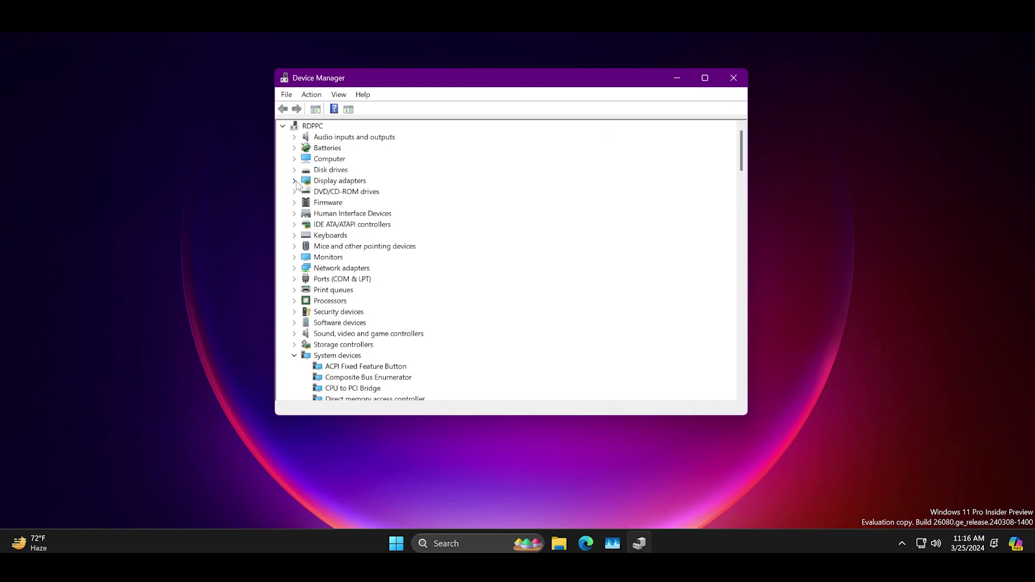
Step: Search automatically for an updated driver for the VMware SVGA 3D display adapter, then close Device Manager
left_click(294, 181)
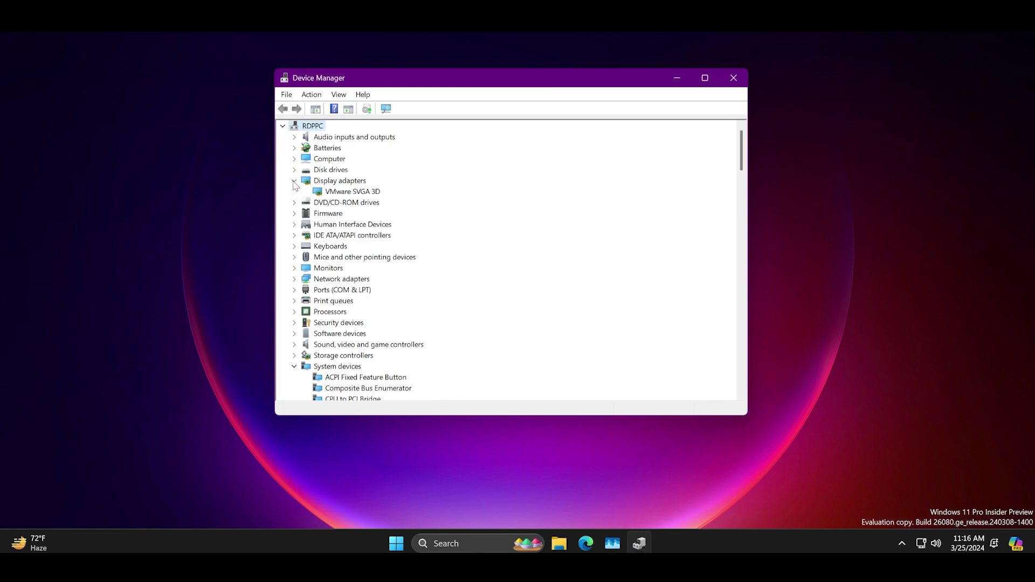
left_click(369, 194)
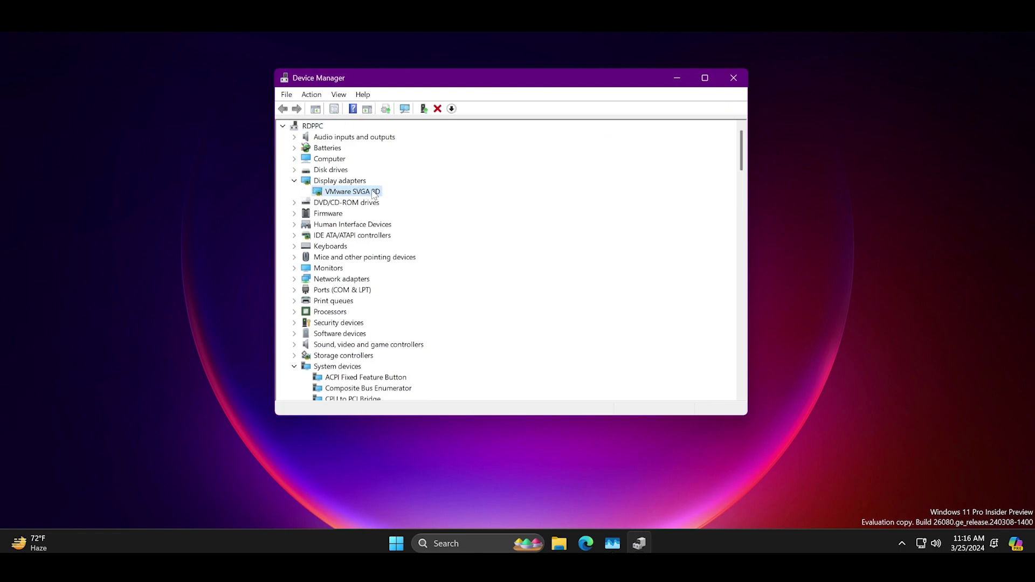
right_click(374, 195)
left_click(469, 204)
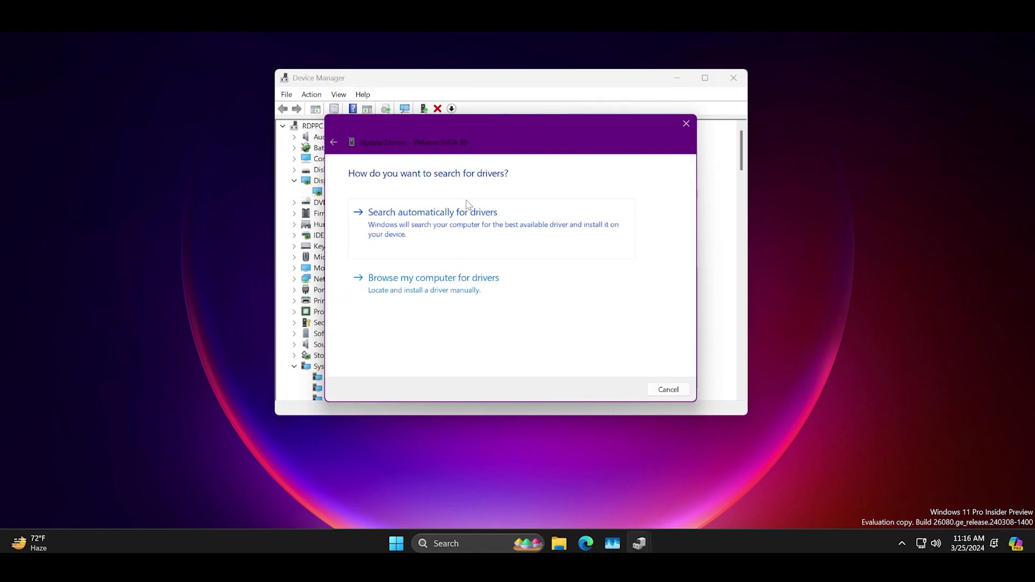
left_click(572, 209)
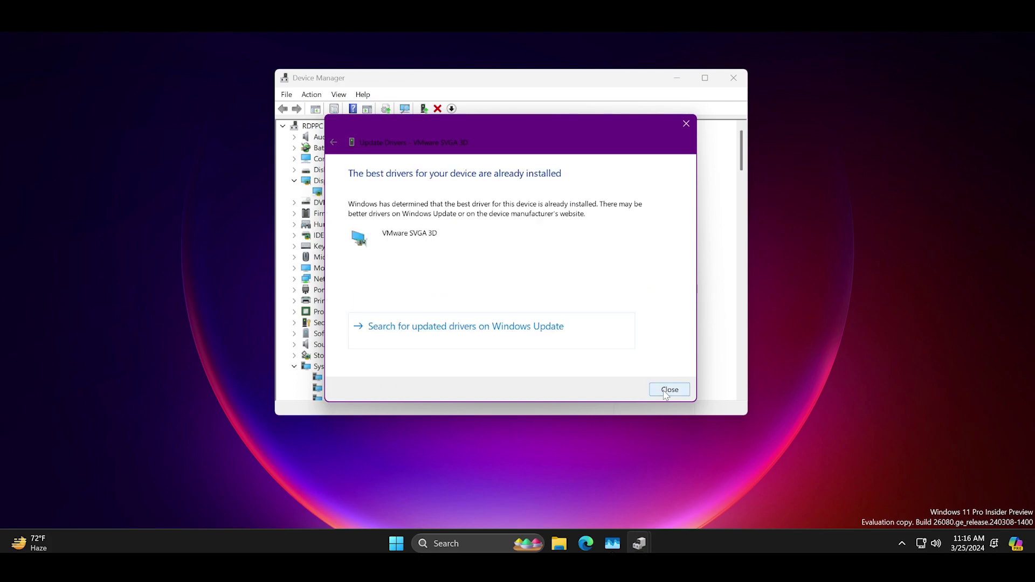
left_click(663, 394)
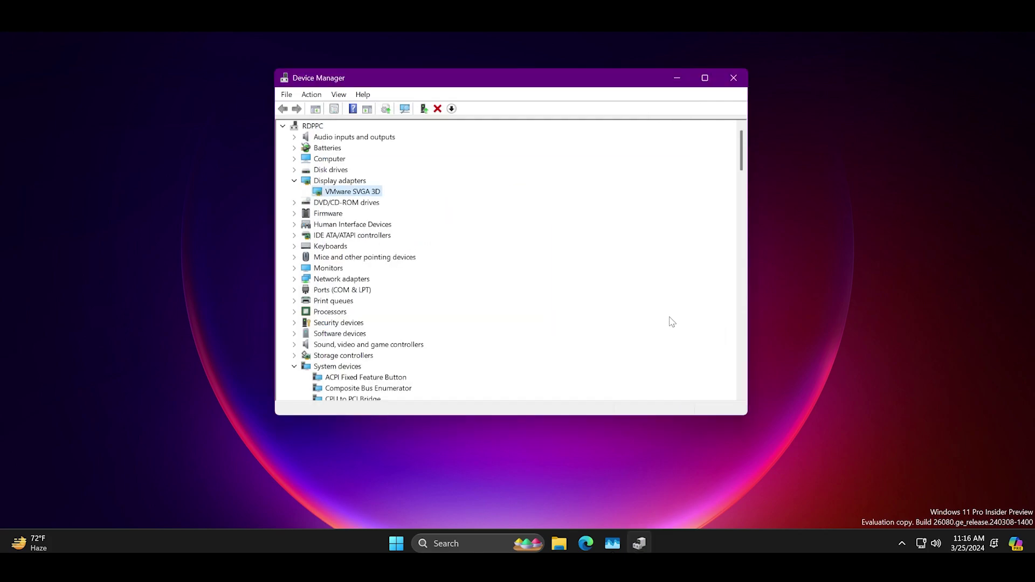
left_click(734, 78)
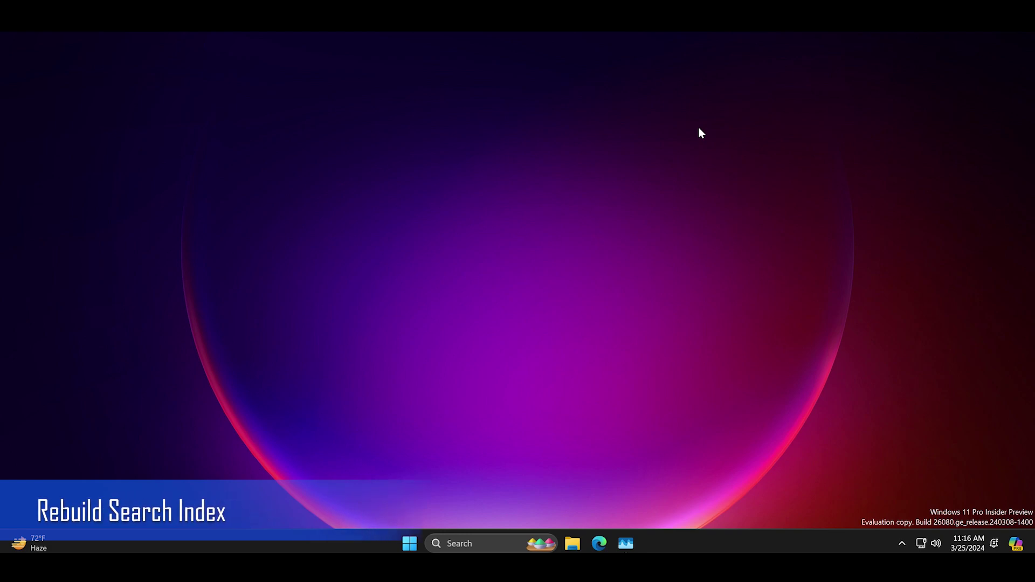
Step: Open Indexing Options by running "control /name Microsoft.IndexingOptions" and move its window to the middle of the desktop
key("super+r")
left_click_drag(174, 396, 618, 189)
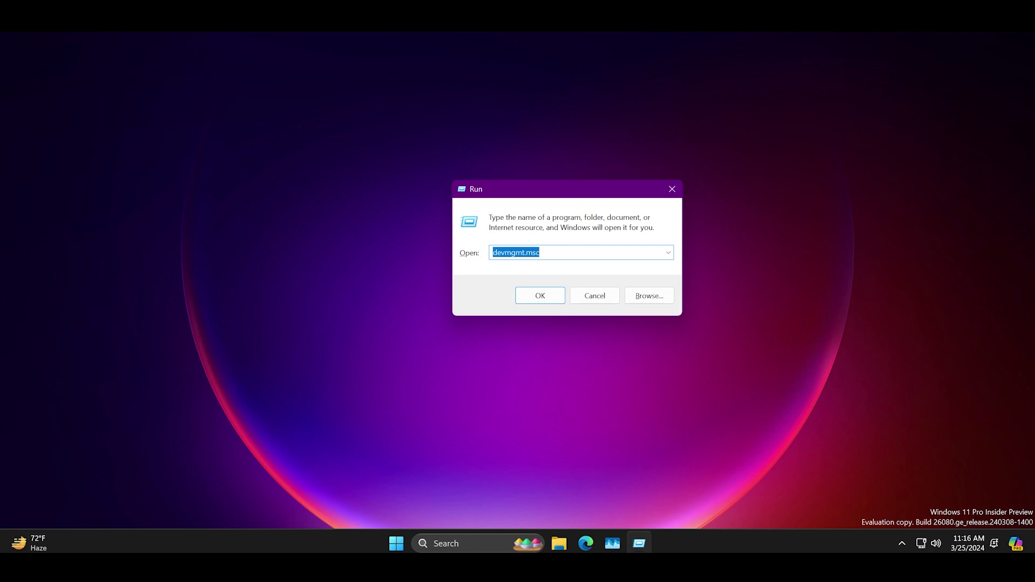
left_click_drag(573, 256, 493, 254)
type("control /name Microsoft.IndexingOptions")
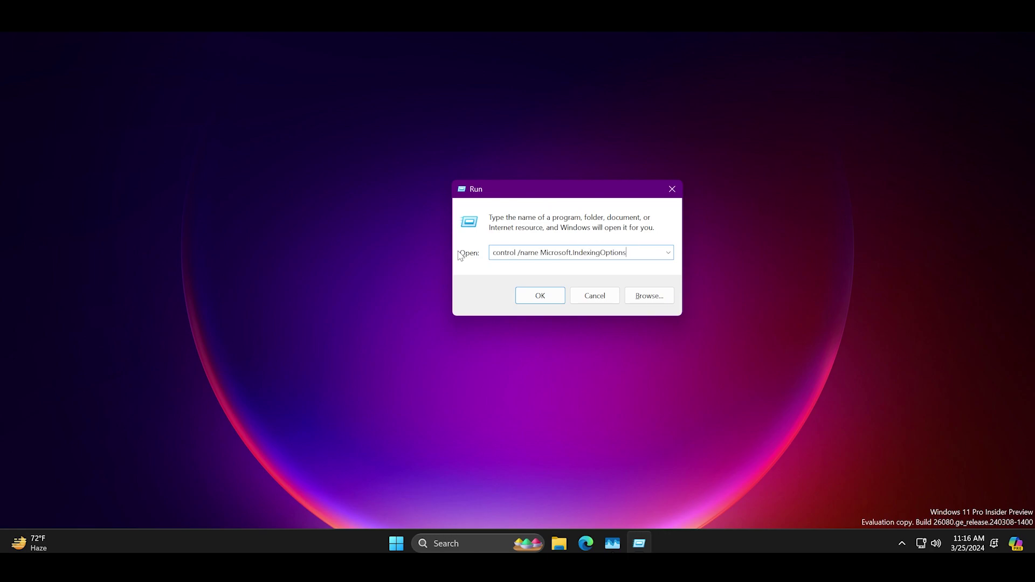
left_click(539, 296)
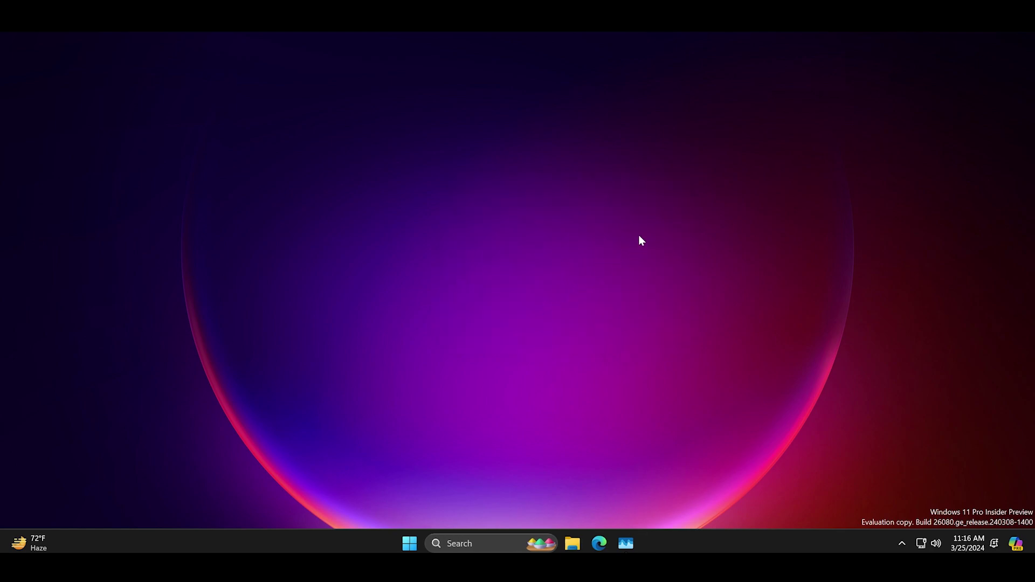
left_click_drag(217, 79, 578, 90)
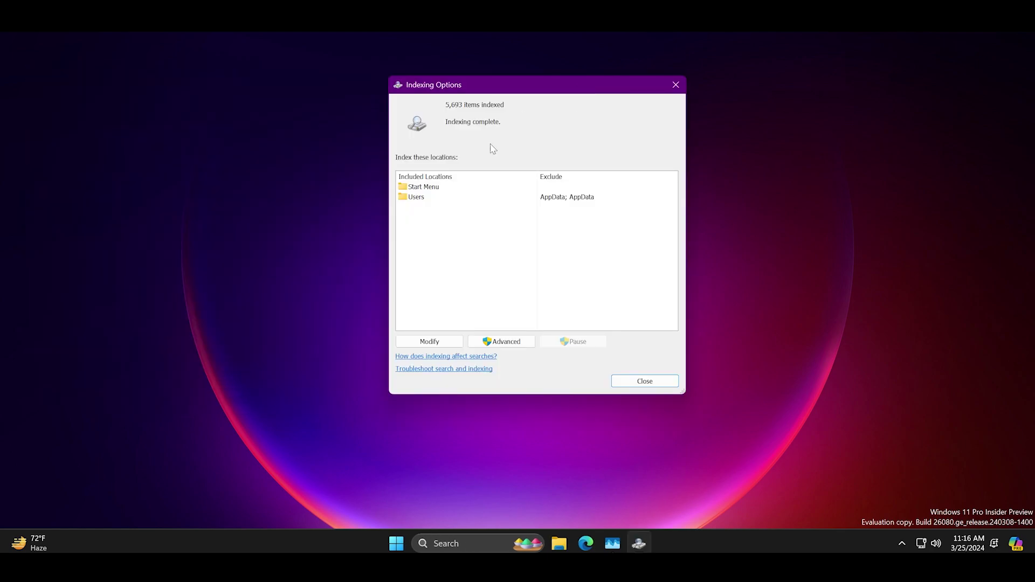
Step: Deselect the second and third csc:// locations in the indexed locations and accept the selection
left_click(437, 342)
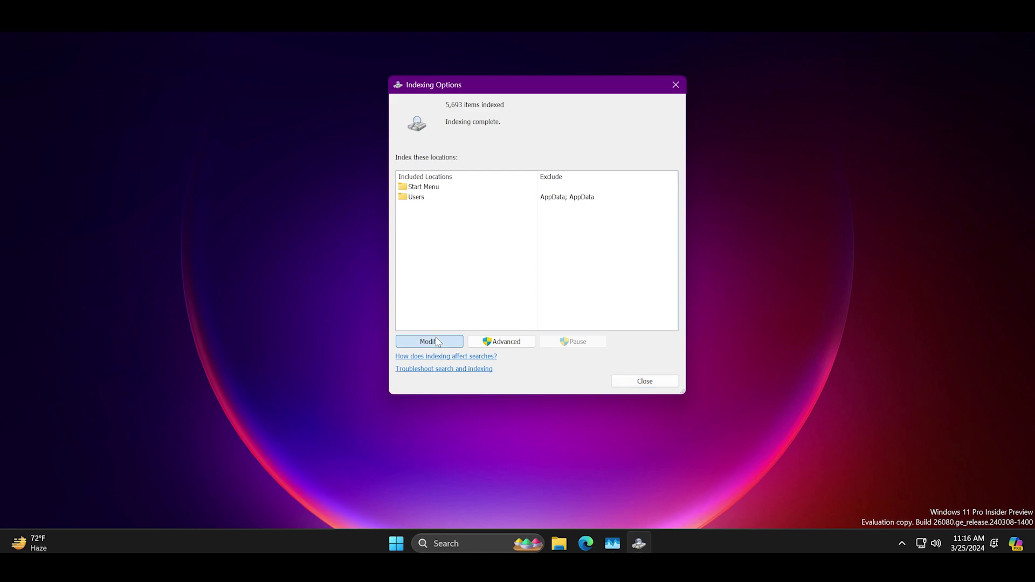
left_click(417, 160)
left_click(416, 170)
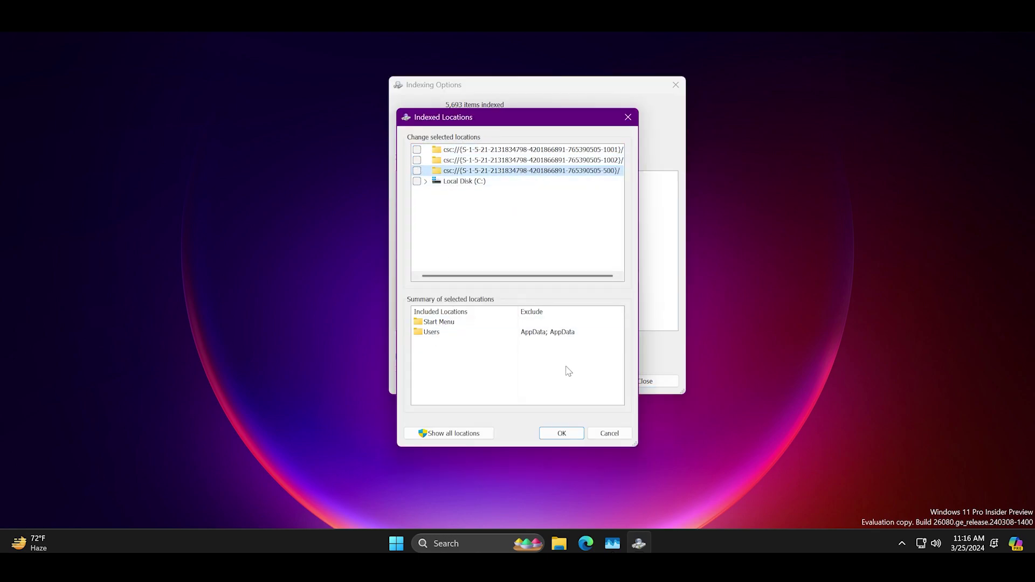
left_click(558, 435)
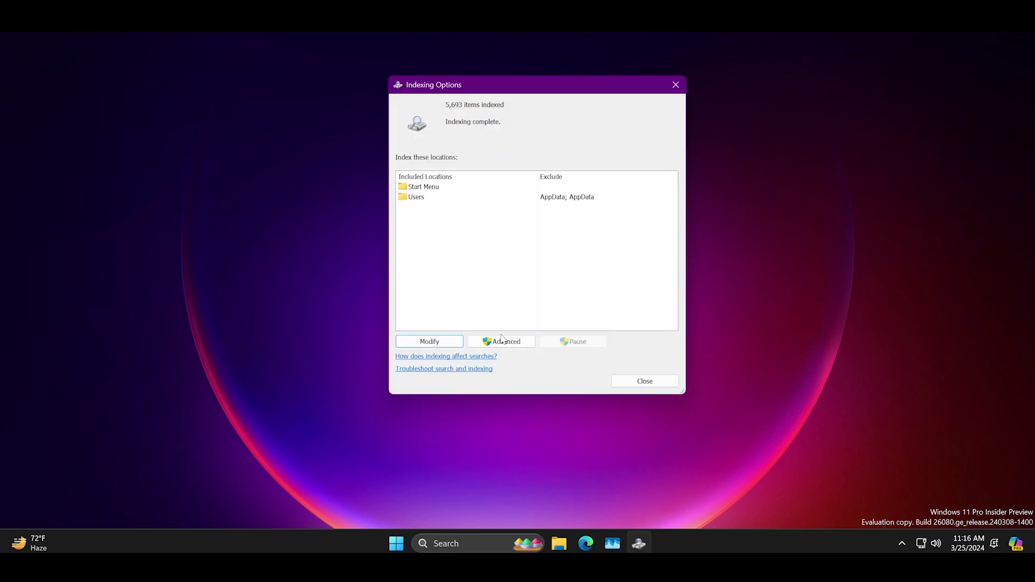
Step: Delete and rebuild the search index from the advanced indexing settings, accepting the rebuild
left_click(523, 345)
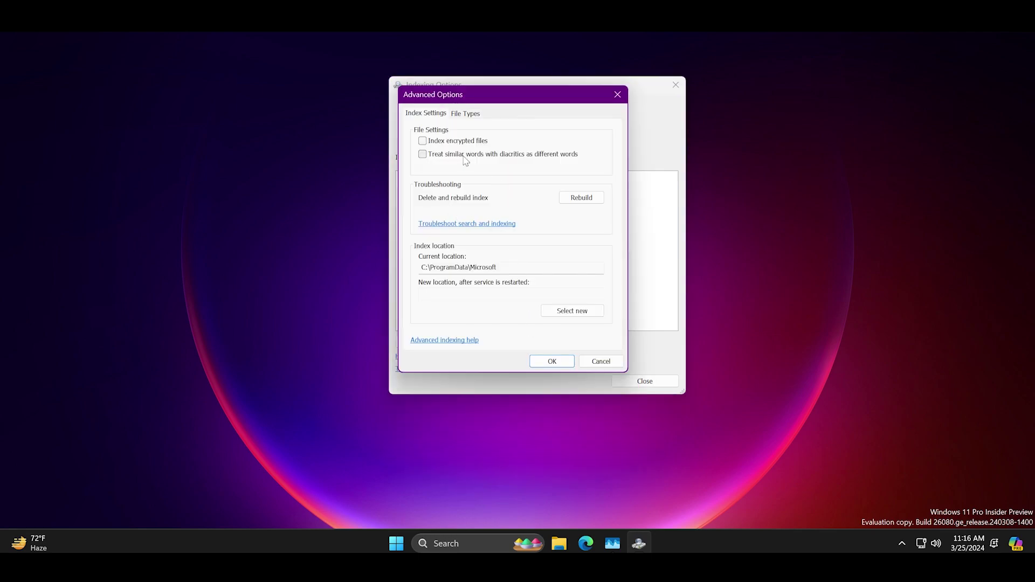
left_click(595, 201)
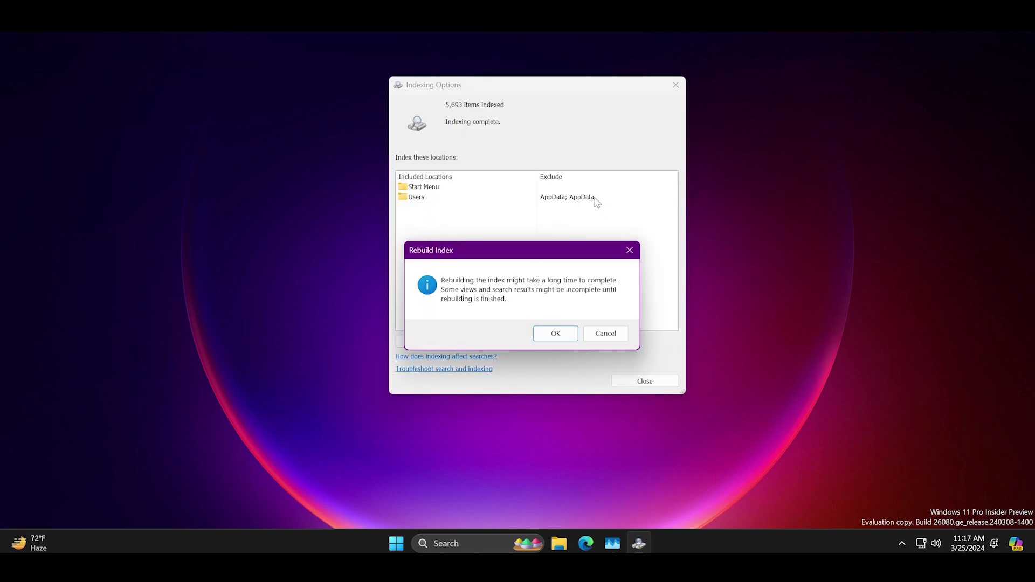
left_click(556, 333)
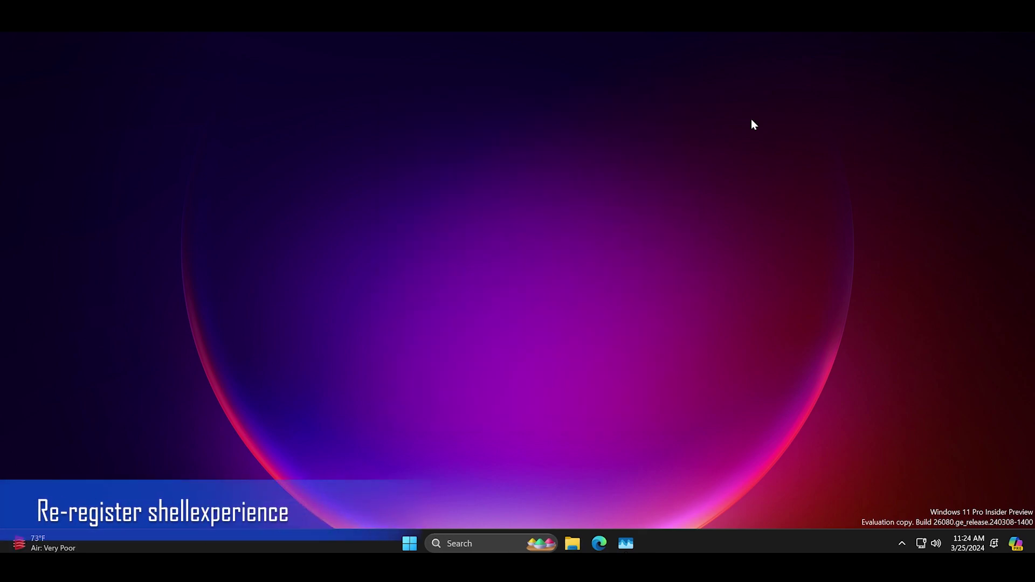
Step: Run powershell with administrator rights, then shrink its window and move it to the middle of the desktop
key("super+r")
left_click_drag(141, 391, 599, 212)
left_click(603, 282)
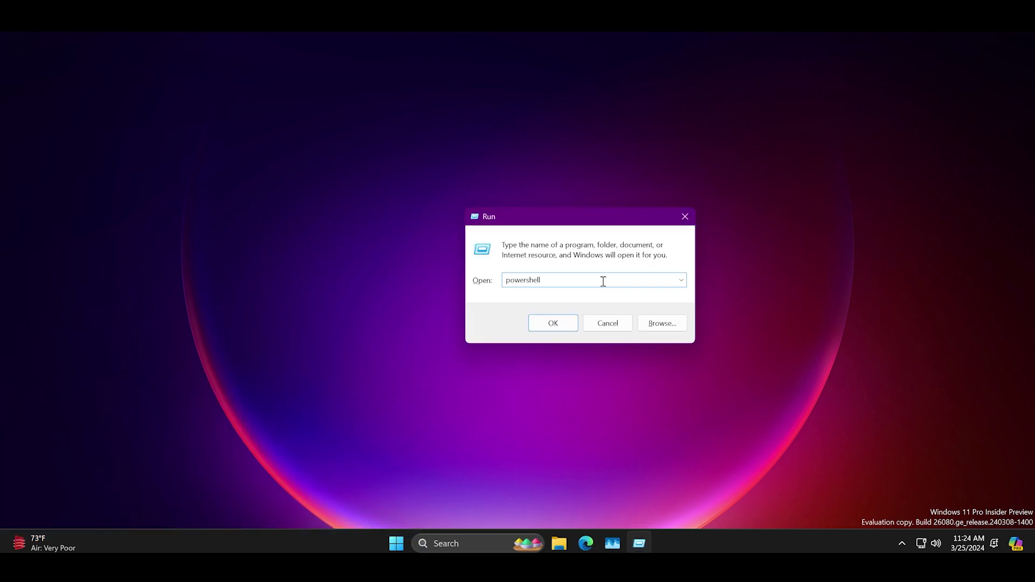
key("ctrl+shift+Return")
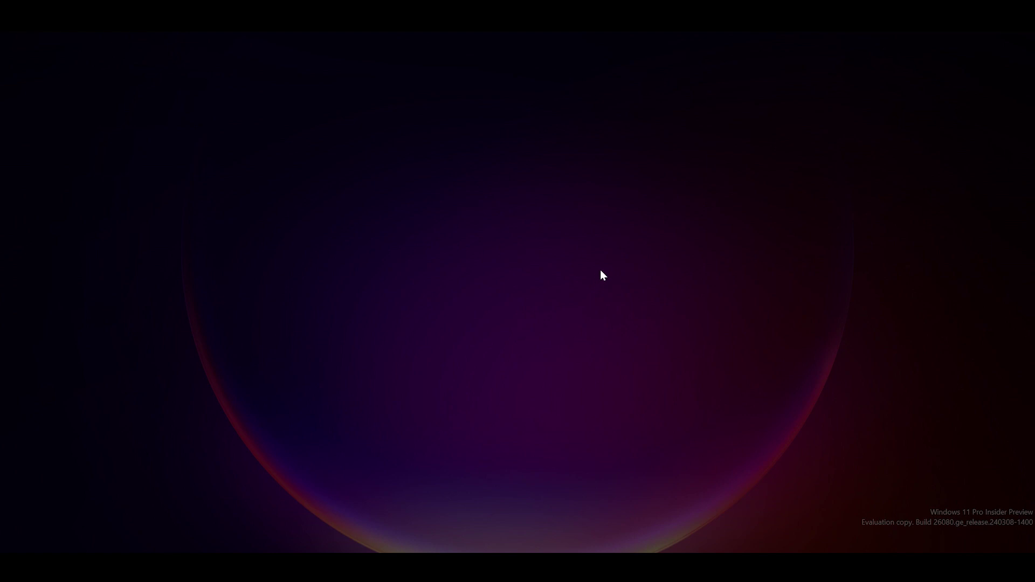
left_click(486, 382)
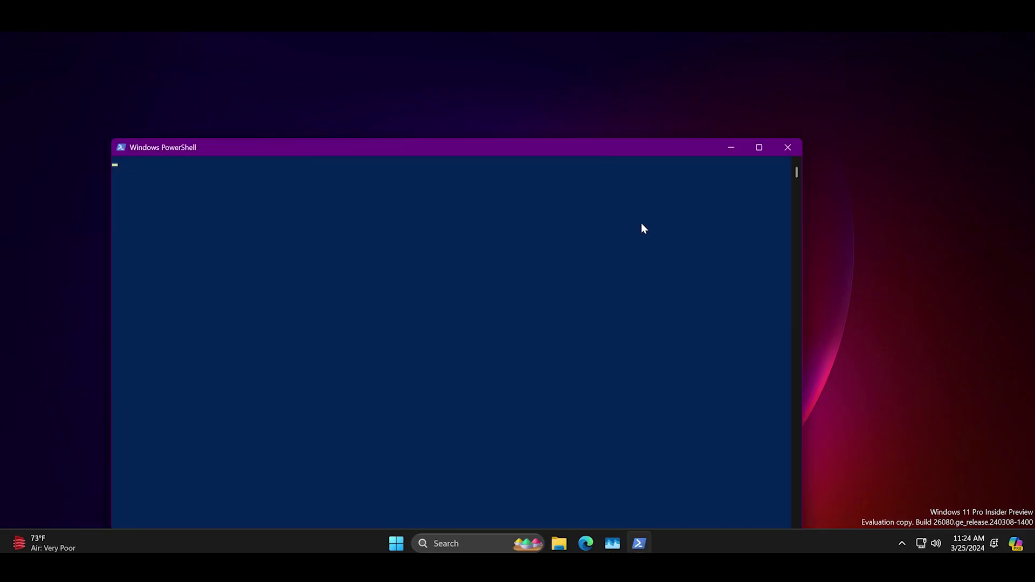
left_click_drag(580, 156, 688, 71)
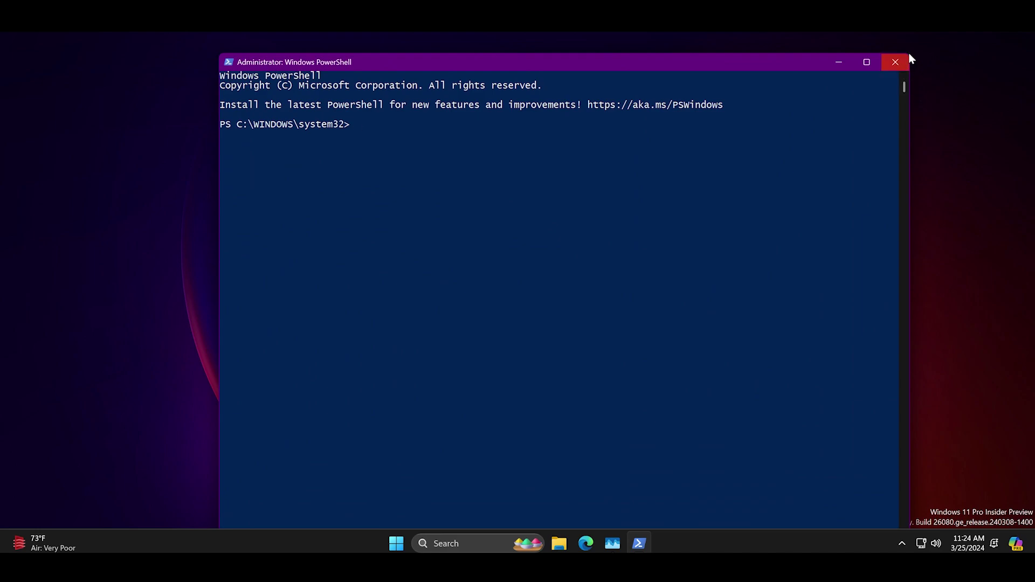
left_click_drag(914, 61, 753, 212)
left_click_drag(619, 221, 668, 127)
Step: Run Get-appxpackage -all *shellexperience* -packagetype bundle |% {add-appxpackage -register -disabledevelopmentmode ($_.installlocation + "\appxmetadata\appxbundlemanifest.xml")} in PowerShell, then close it
type("Get-appxpackage -all *shellexperience* -packagetype bundle |% {add-appxpackage -register -disabledevelopmentmode ($_.installlocation + \"\\appxmetadata\\appxbundlemanifest.xml\")}")
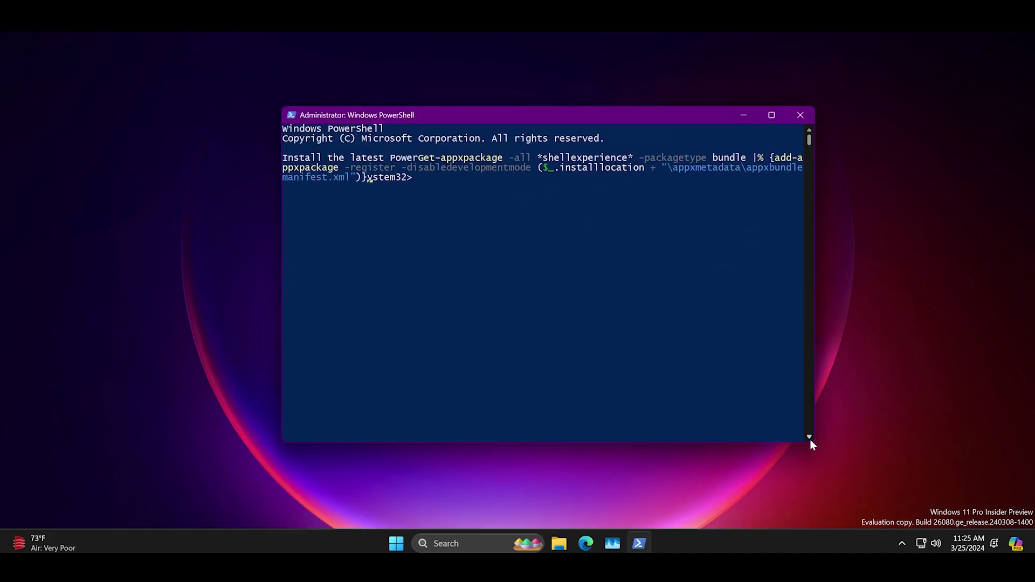
left_click_drag(811, 441, 971, 335)
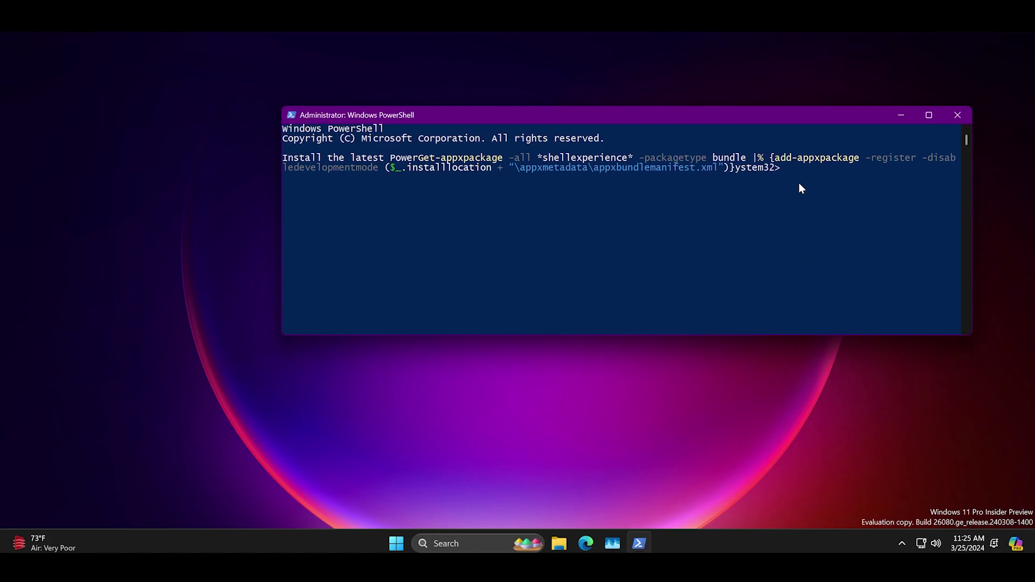
key("Return")
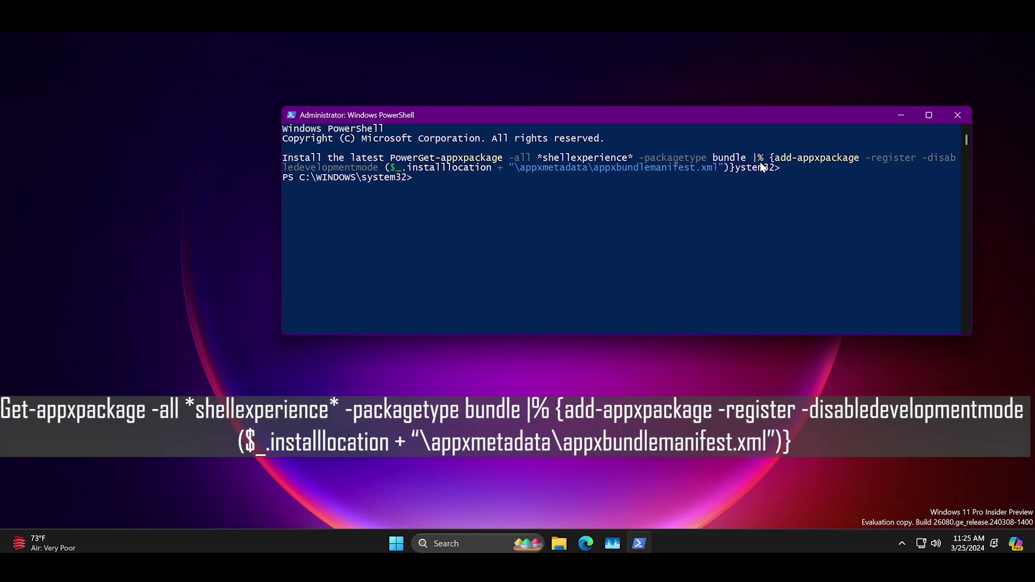
left_click_drag(712, 117, 676, 118)
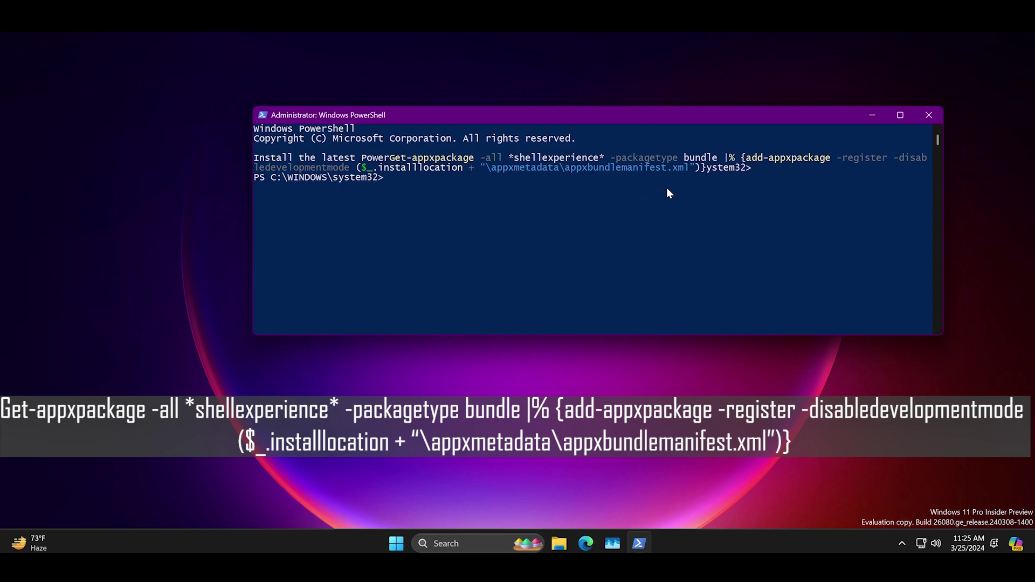
key("Return")
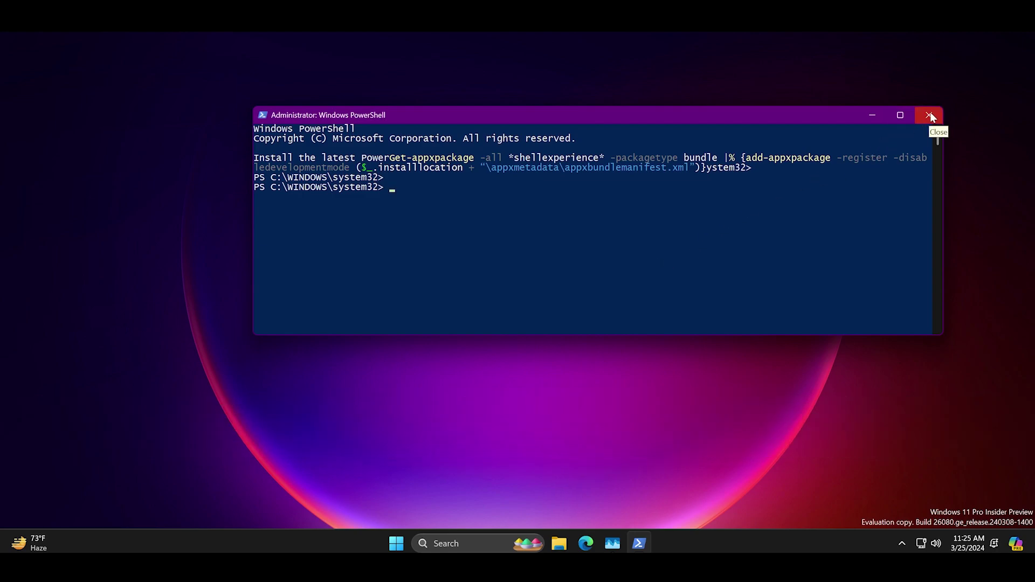
left_click(929, 115)
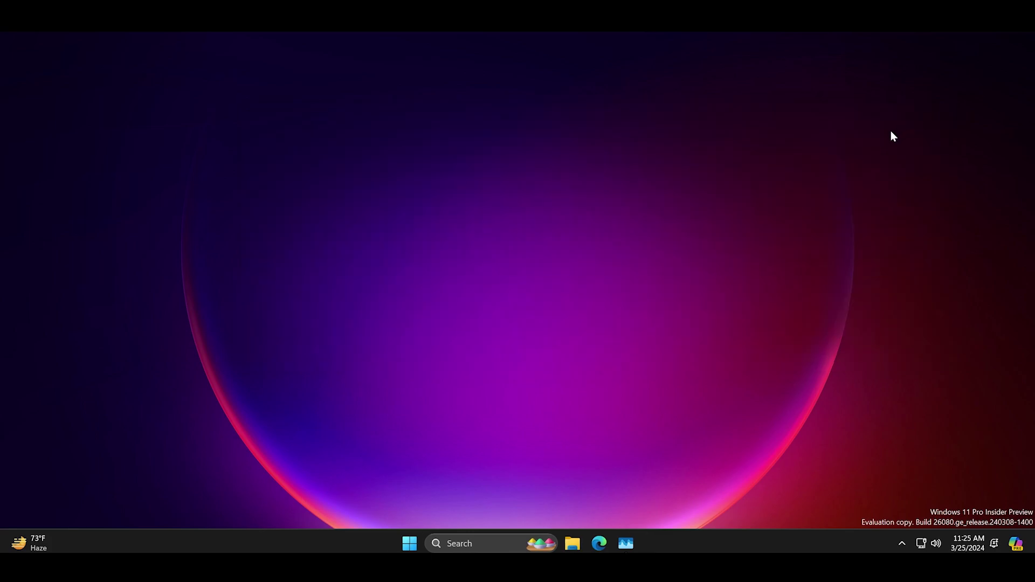